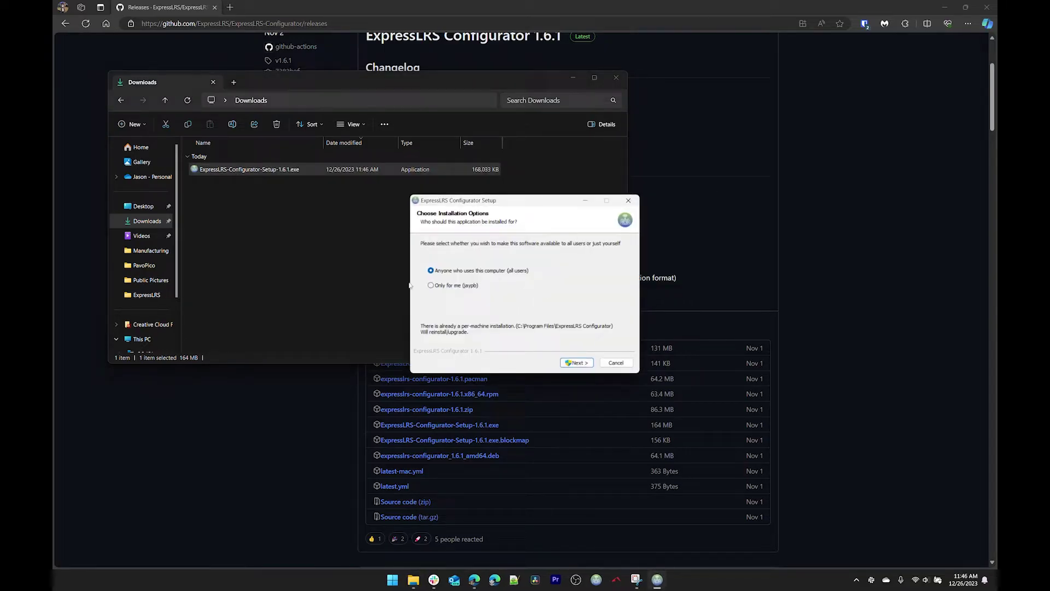
Install ExpressLRS Configurator 1.6.1 for all users in the default folder and launch it.
click(577, 363)
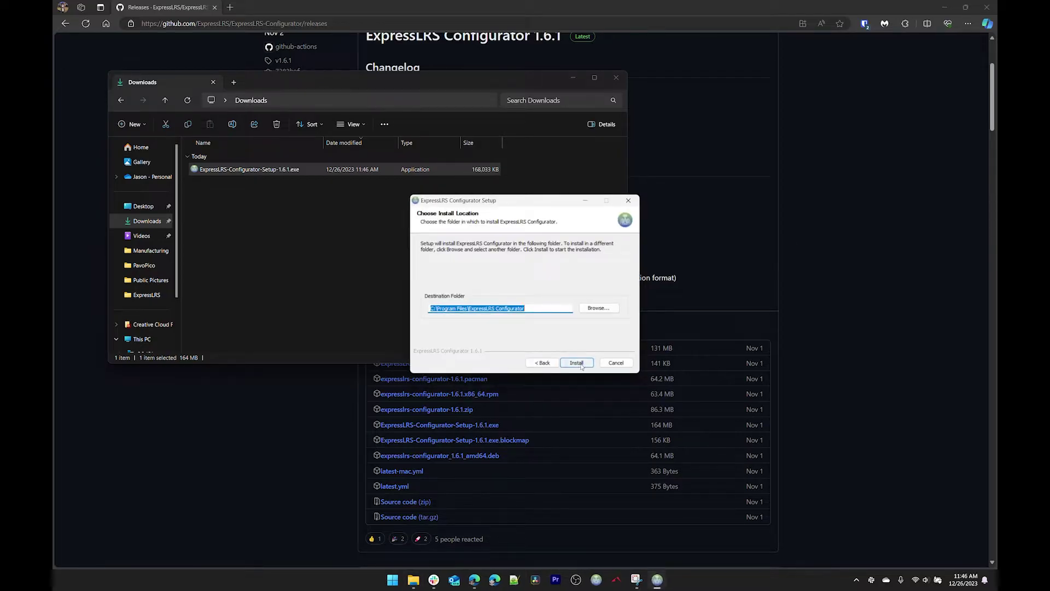
click(578, 362)
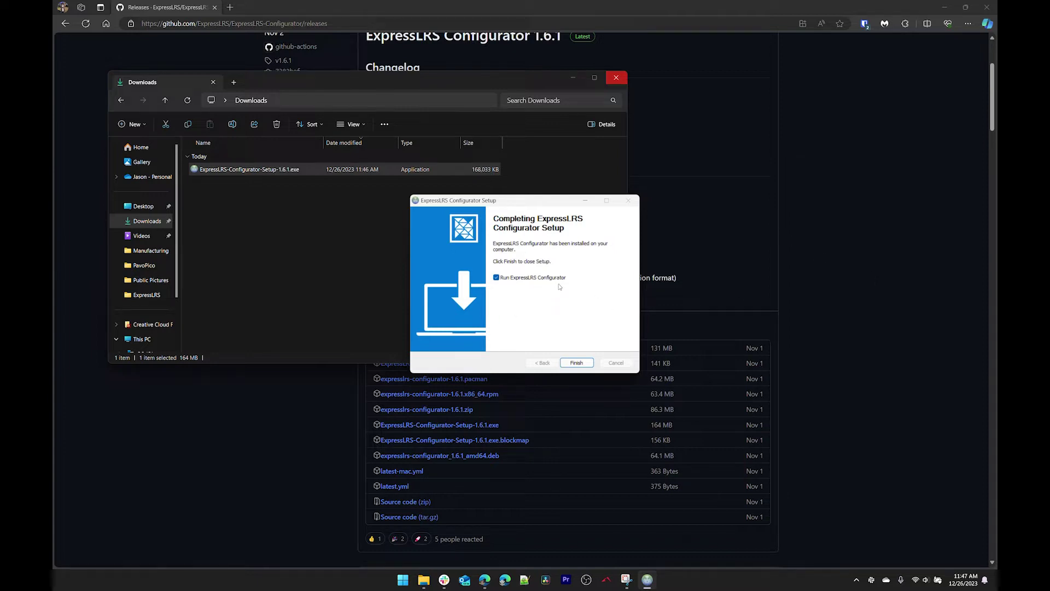
click(577, 362)
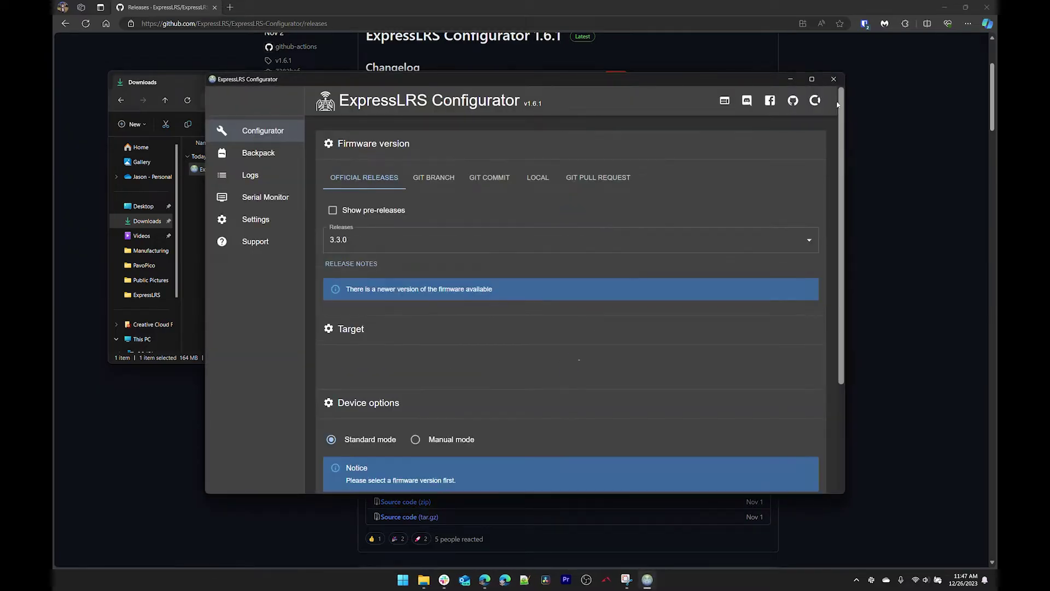
Maximize the ExpressLRS Configurator window to fill the screen.
key(super+Up)
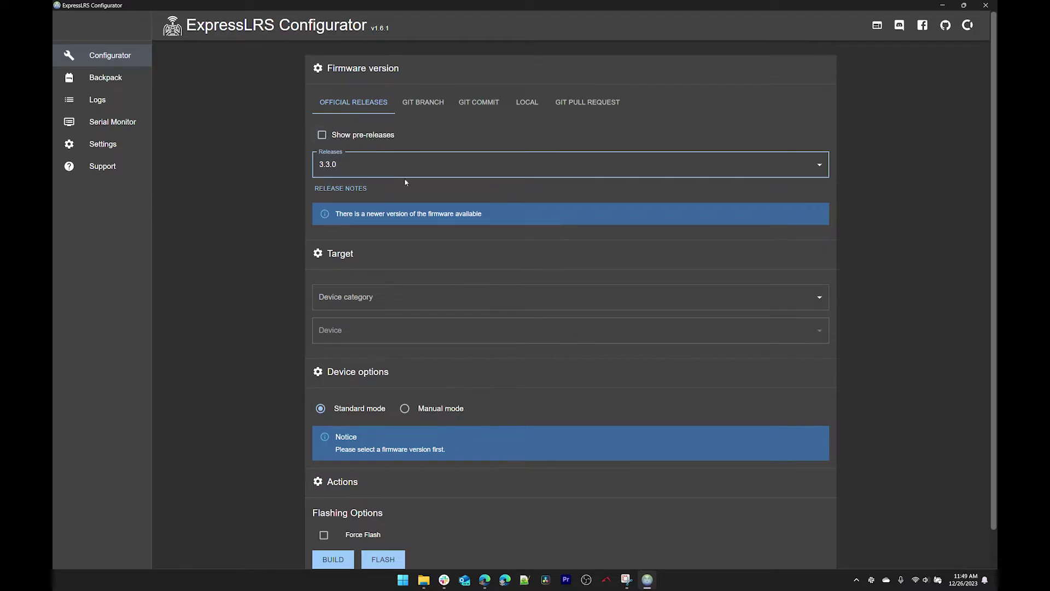
Select firmware release 3.3.1 and the RadioMaster 2.4 GHz device category.
click(820, 167)
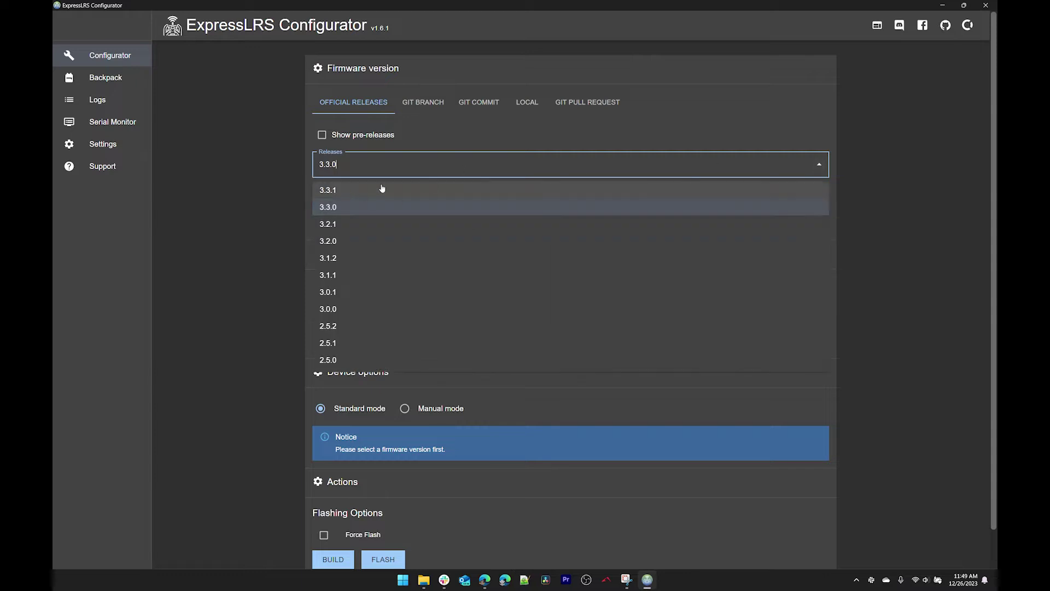
click(341, 191)
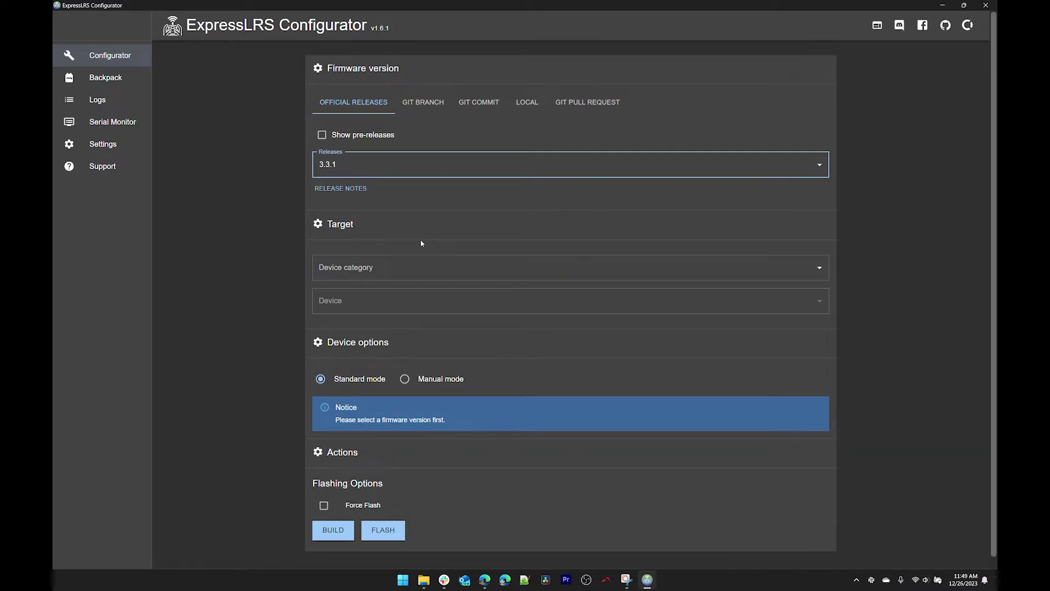
click(429, 267)
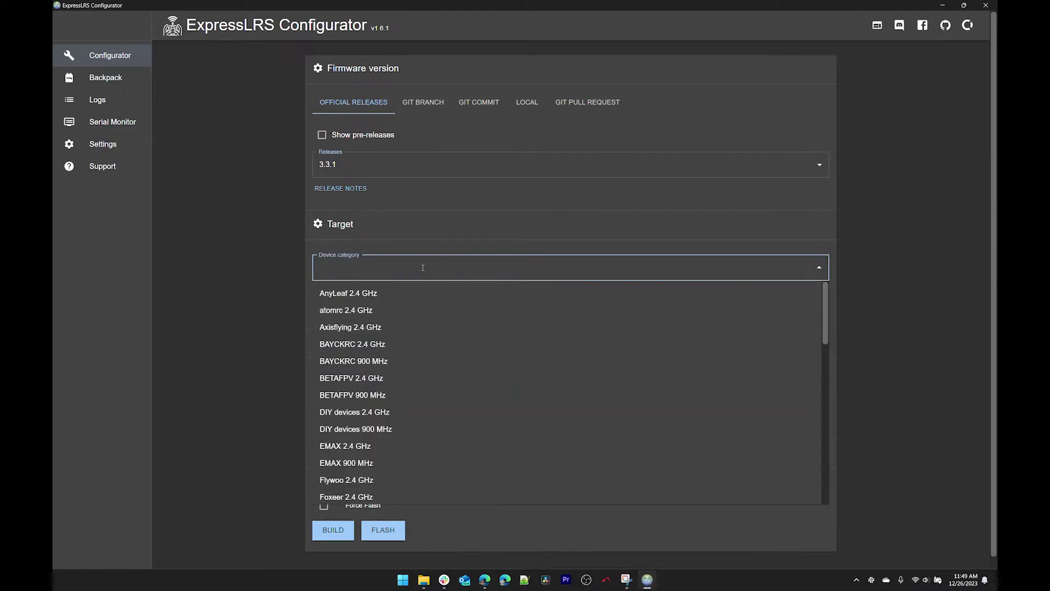
scroll(462, 322, down, 2)
scroll(463, 322, down, 5)
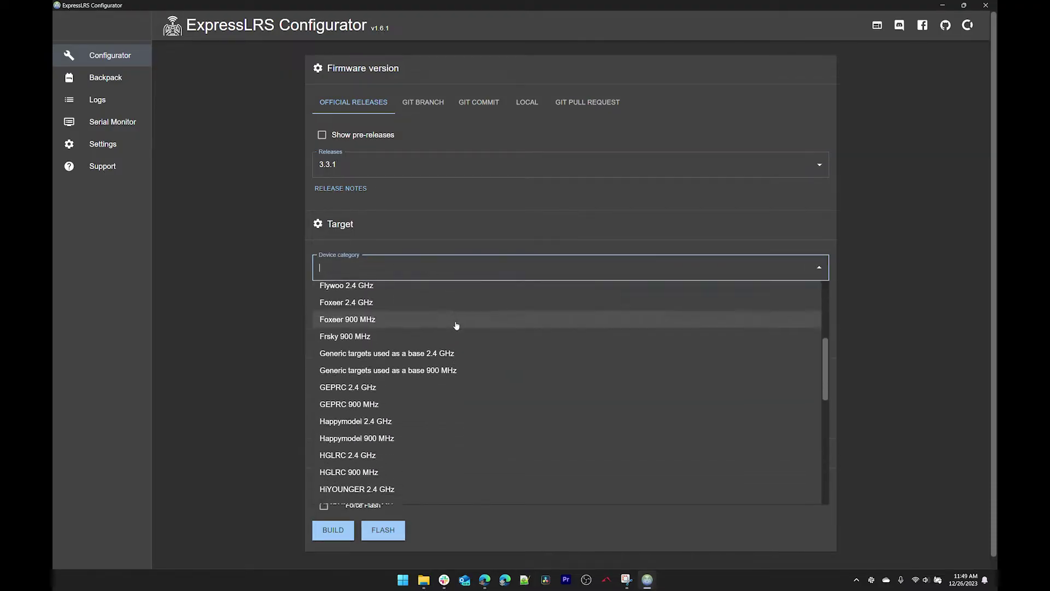
scroll(457, 325, down, 3)
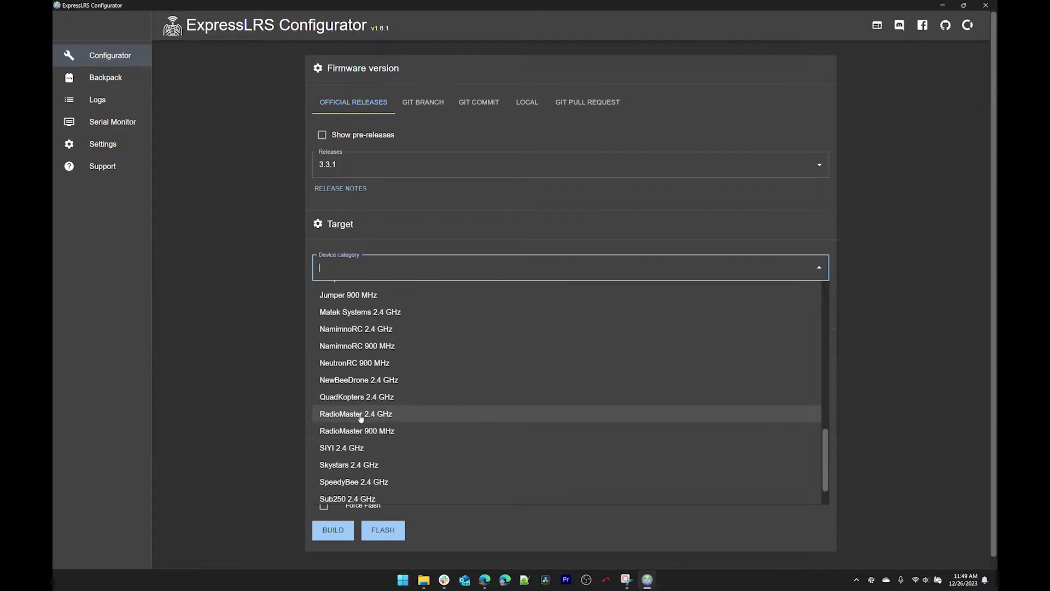
click(414, 415)
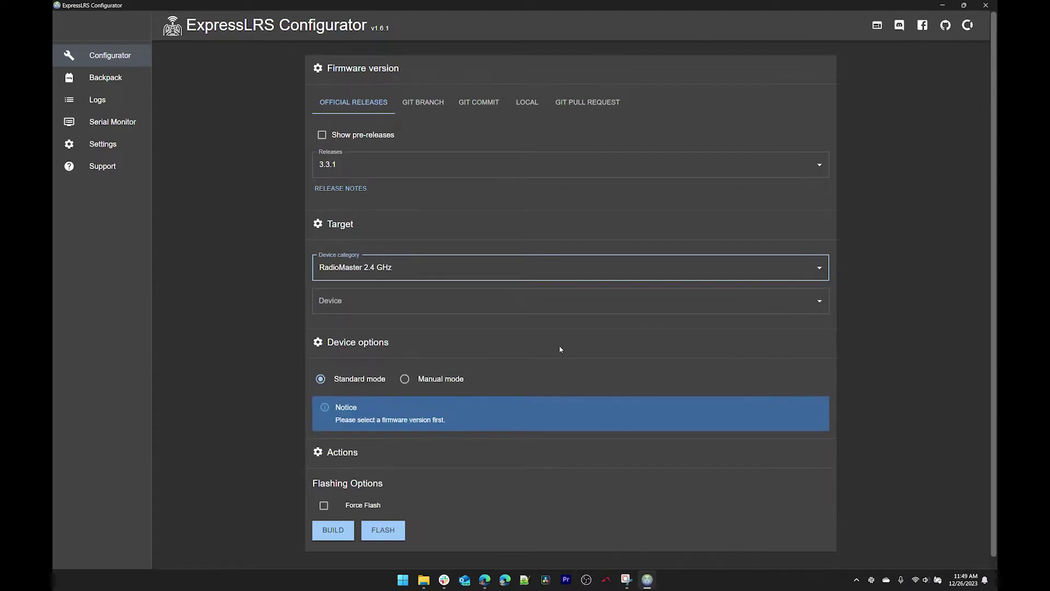
click(394, 268)
click(396, 372)
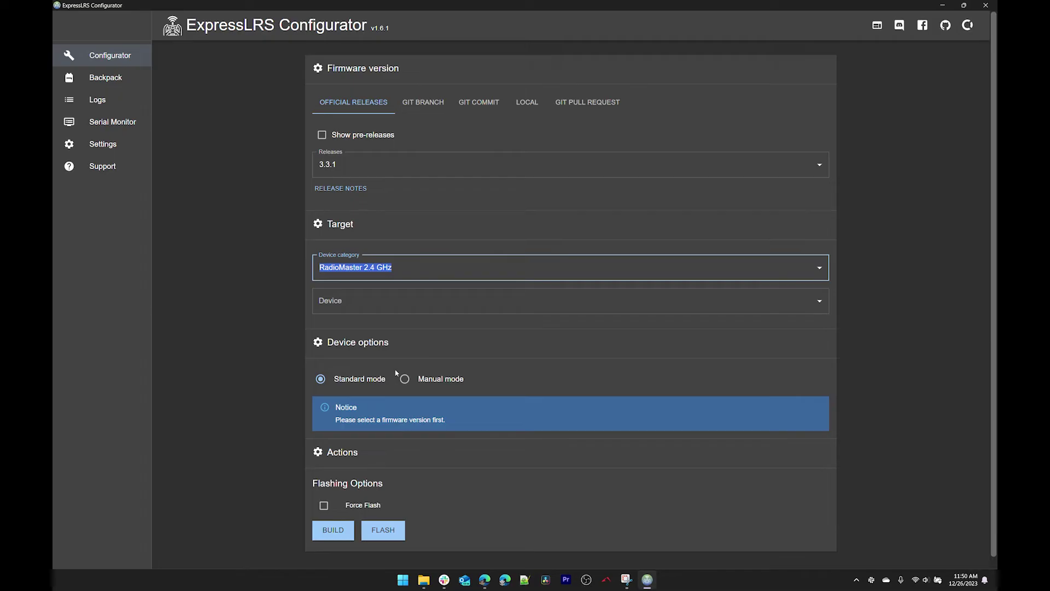
Choose RadioMaster Pocket Internal 2.4GHz TX as the target device.
click(403, 301)
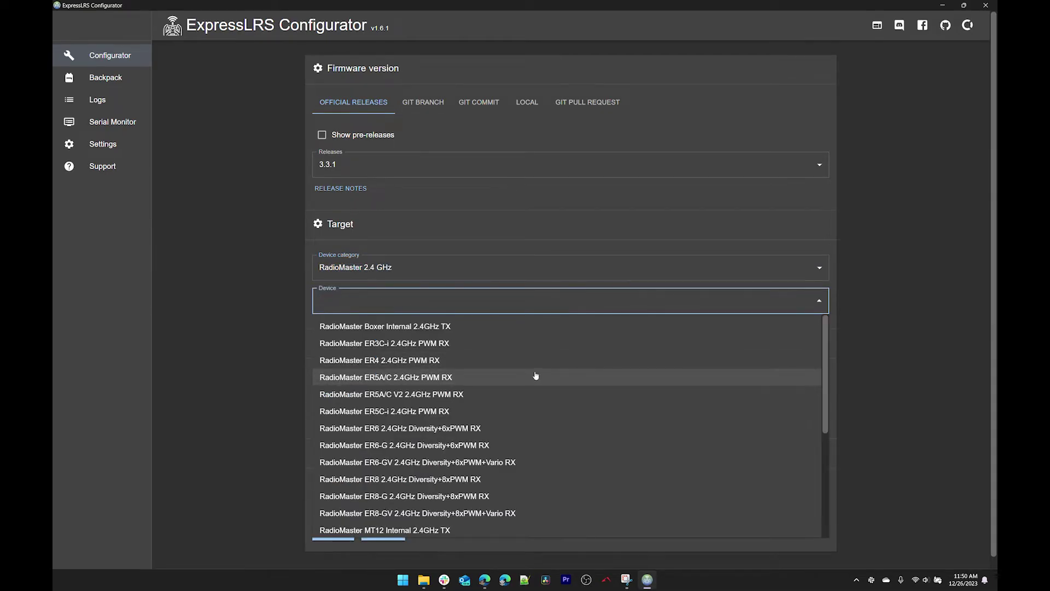
scroll(535, 375, down, 2)
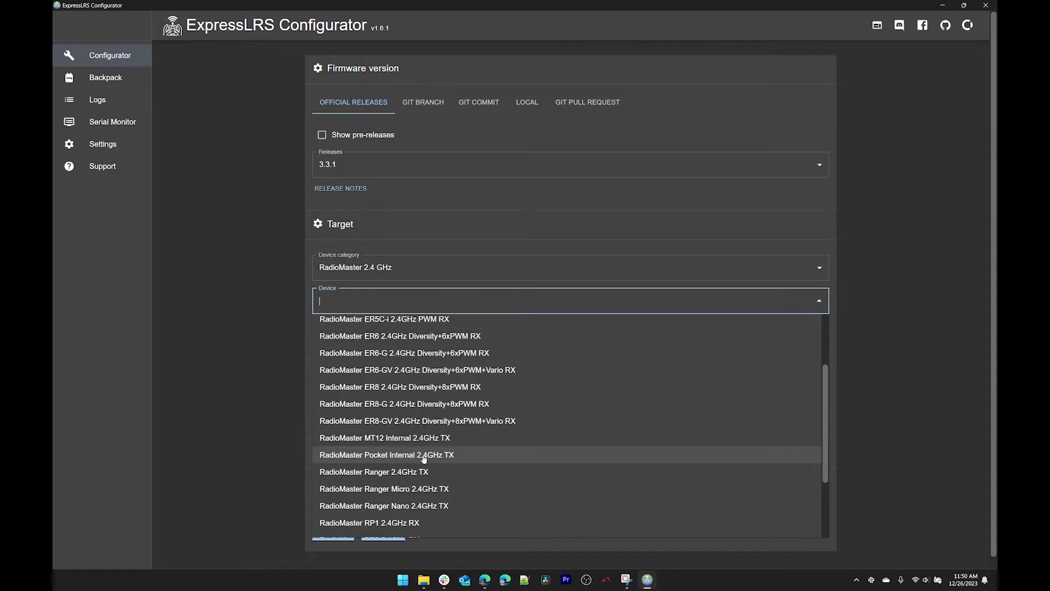
click(343, 454)
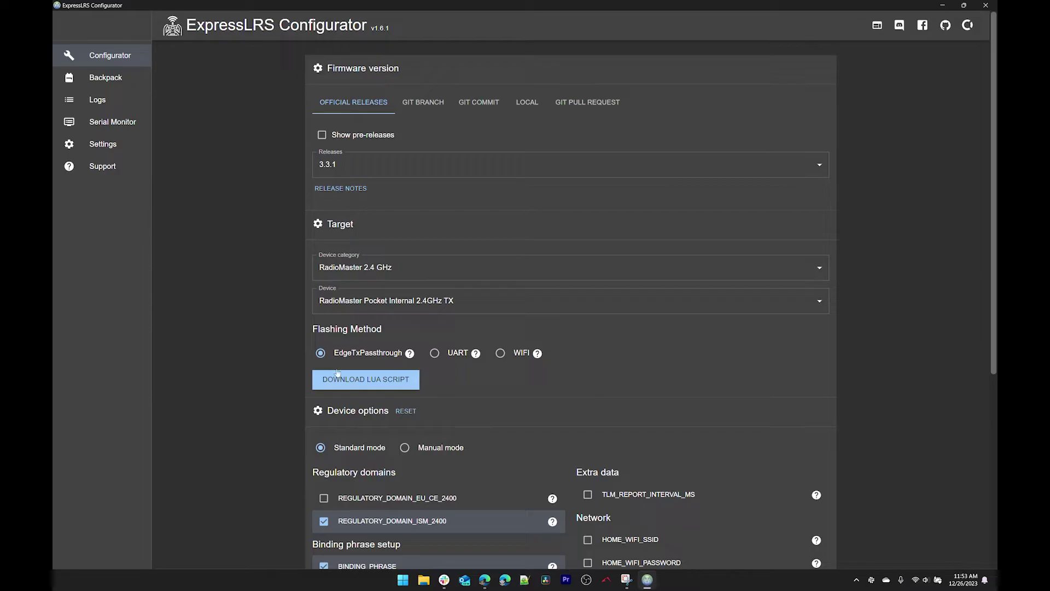
Set the flashing method to WiFi and focus the Custom binding phrase field.
click(499, 354)
scroll(271, 350, down, 5)
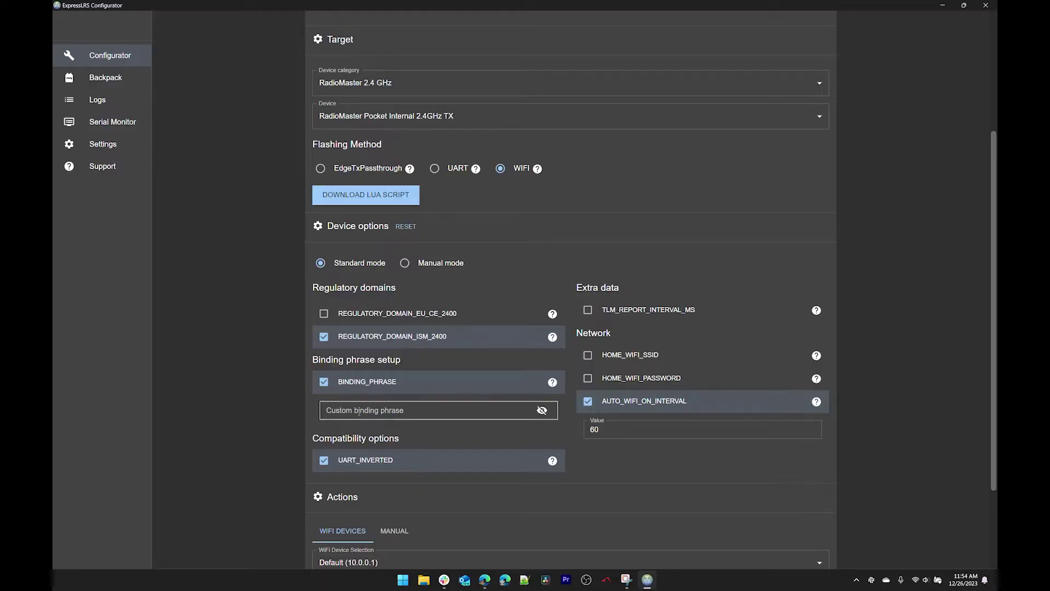
click(358, 411)
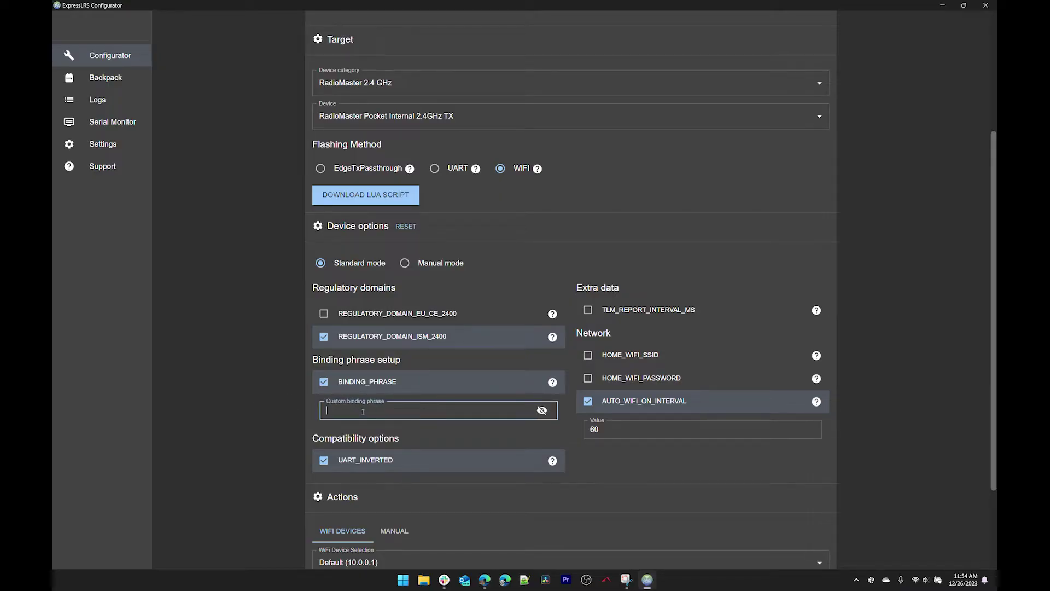
Enter the custom binding phrase and commit it by leaving the field.
text(somepassword)
scroll(279, 370, down, 1)
scroll(279, 362, down, 2)
click(642, 350)
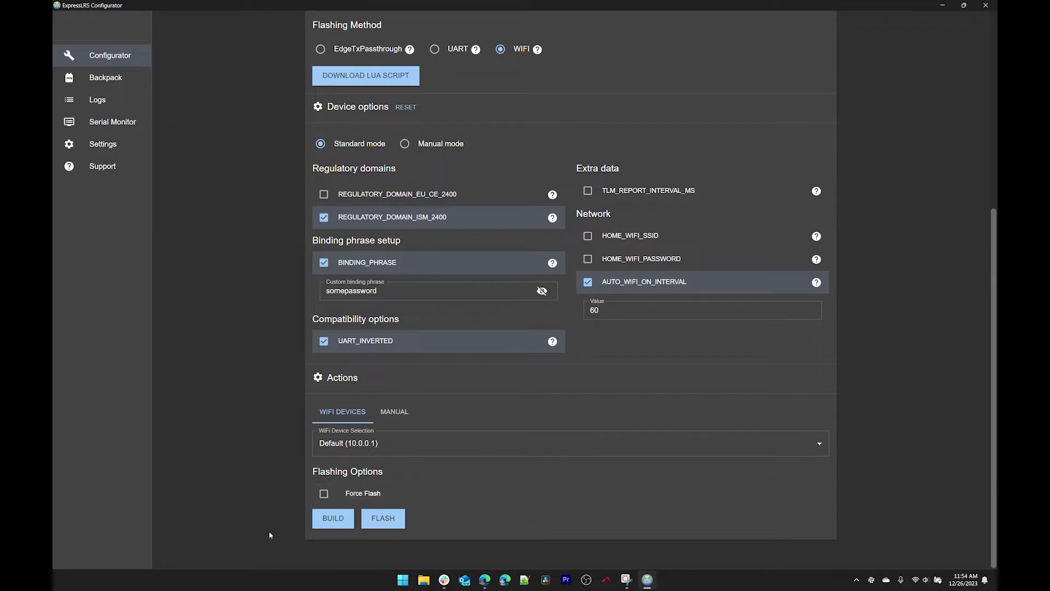
Build the release 3.3.1 WiFi firmware for the RadioMaster Pocket Internal TX.
click(333, 521)
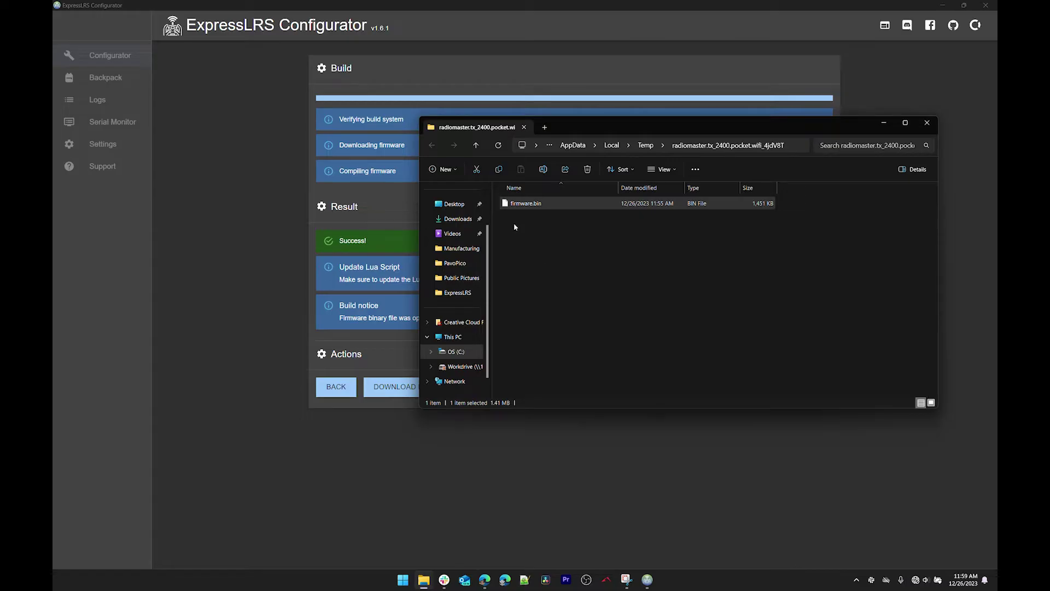
Copy firmware.bin from the build output folder onto the desktop.
click(942, 5)
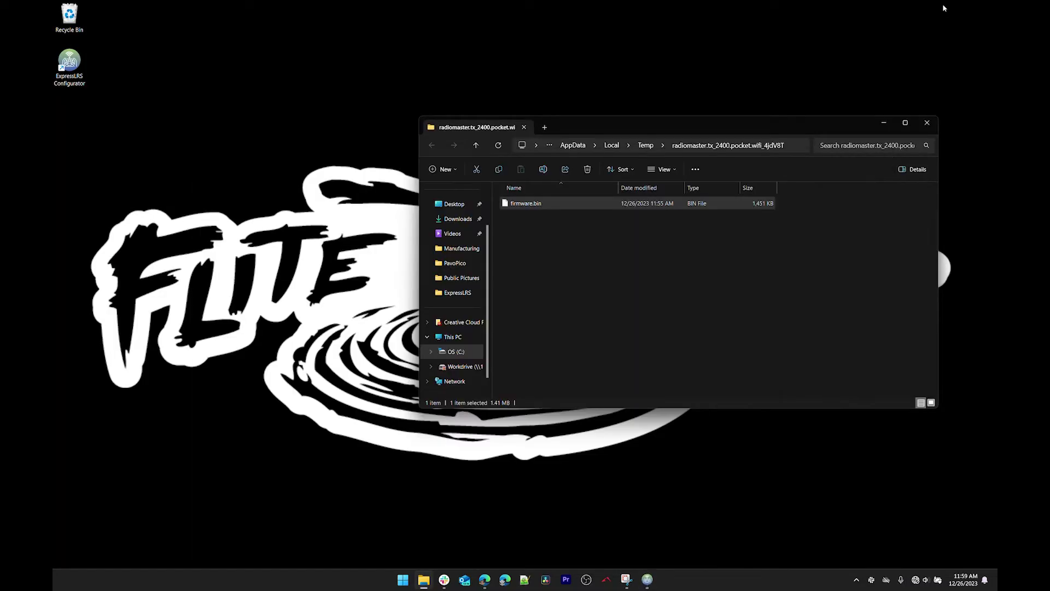
drag(527, 203, 77, 143)
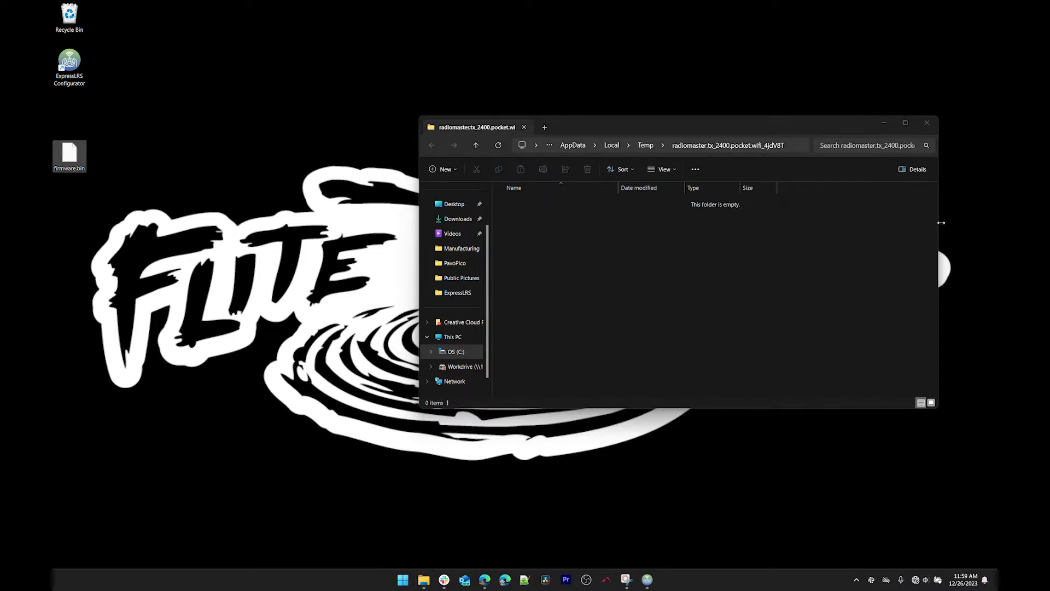
mouse_move(647, 581)
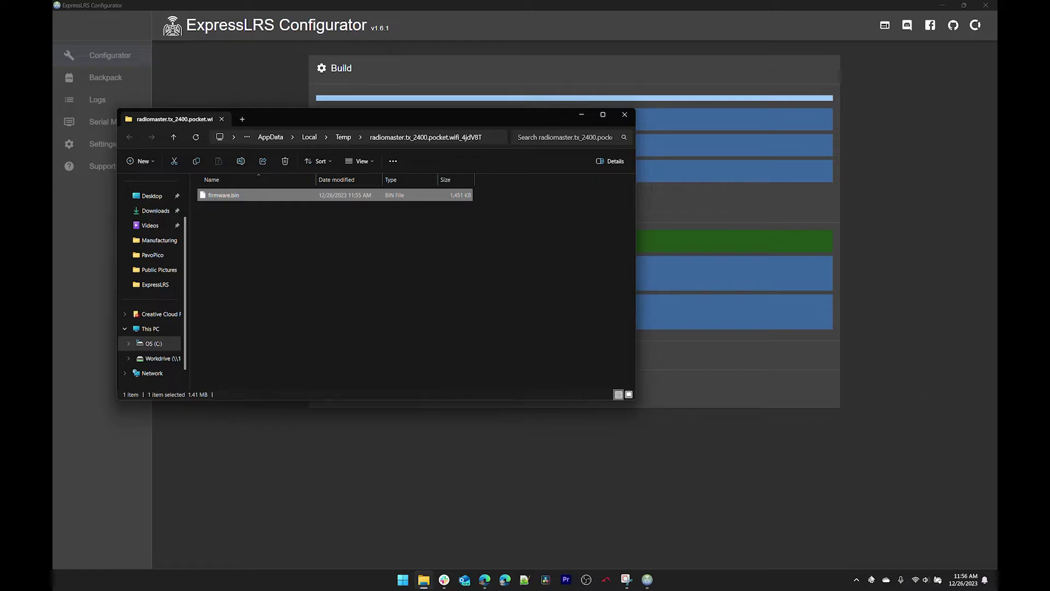
Start joining the ExpressLRS TX Wi-Fi network with Connect automatically turned off.
click(916, 582)
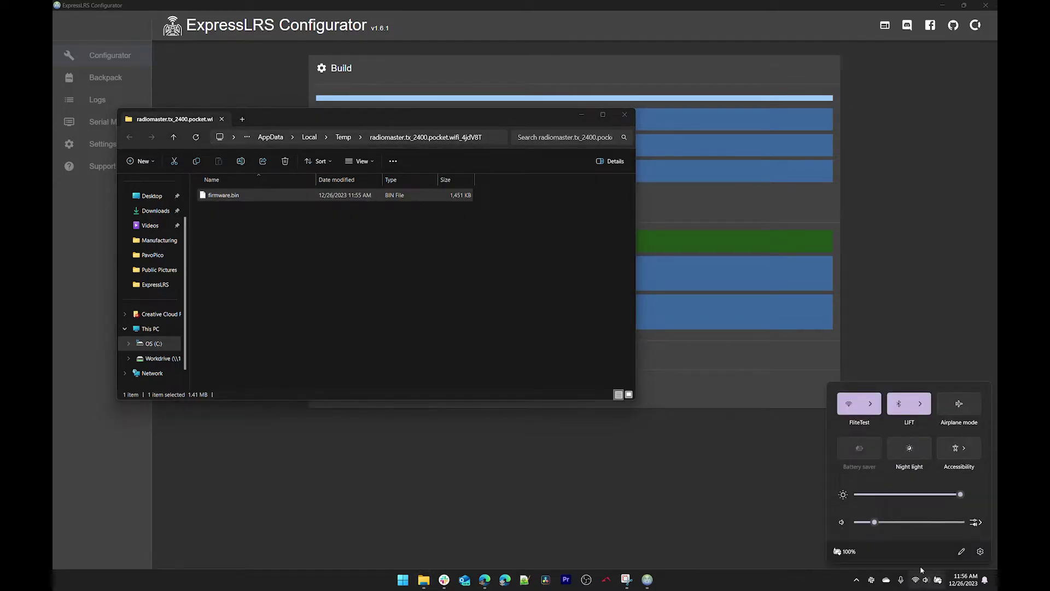
click(873, 404)
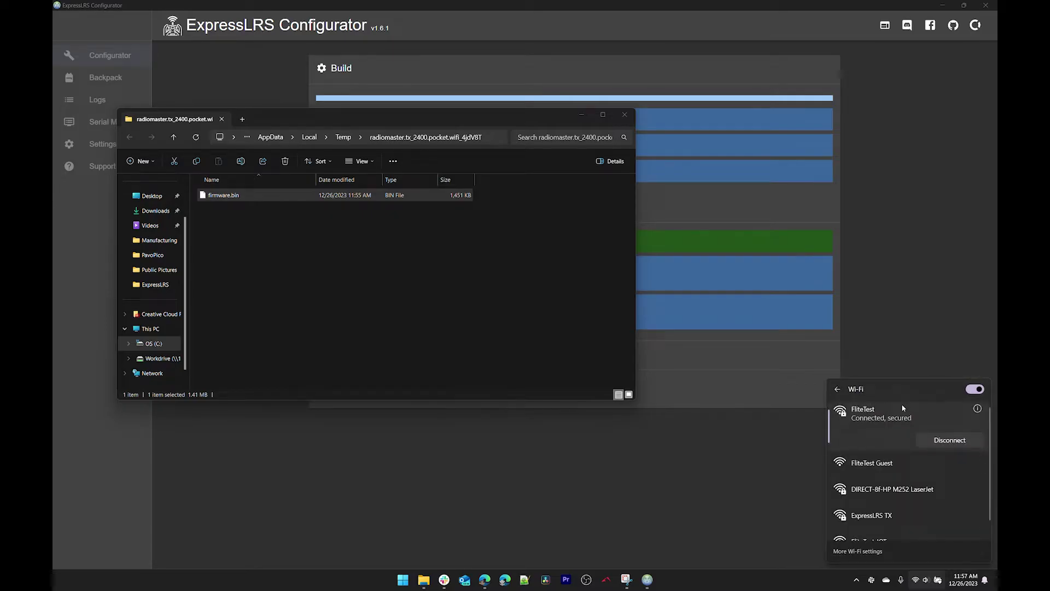
click(872, 516)
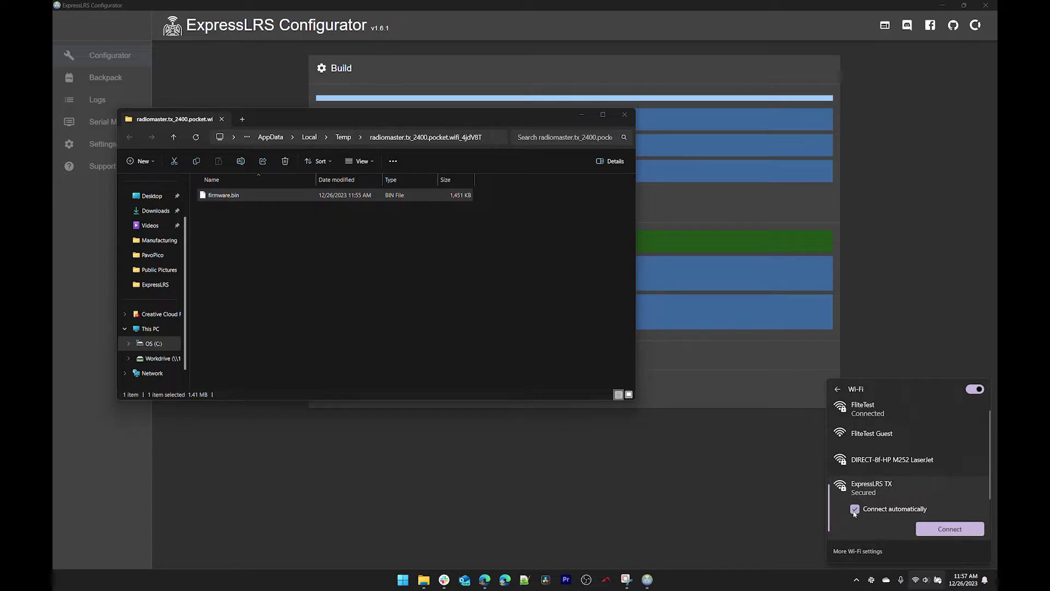
click(855, 511)
click(946, 528)
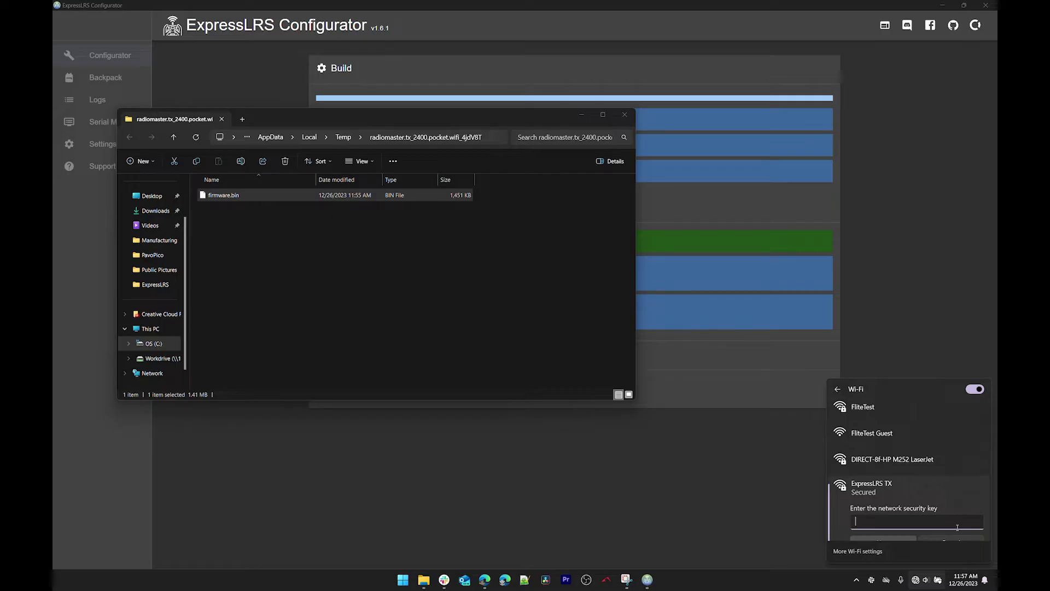
Enter the network security key and complete the connection to ExpressLRS TX.
text(expresslrs)
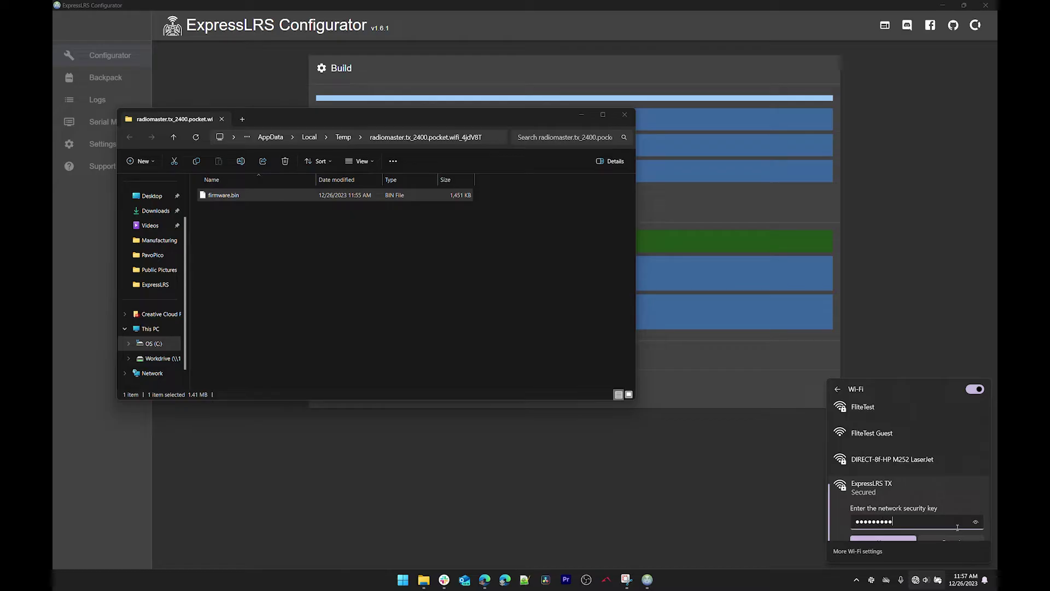
click(977, 523)
scroll(910, 485, down, 1)
scroll(910, 486, down, 1)
click(883, 499)
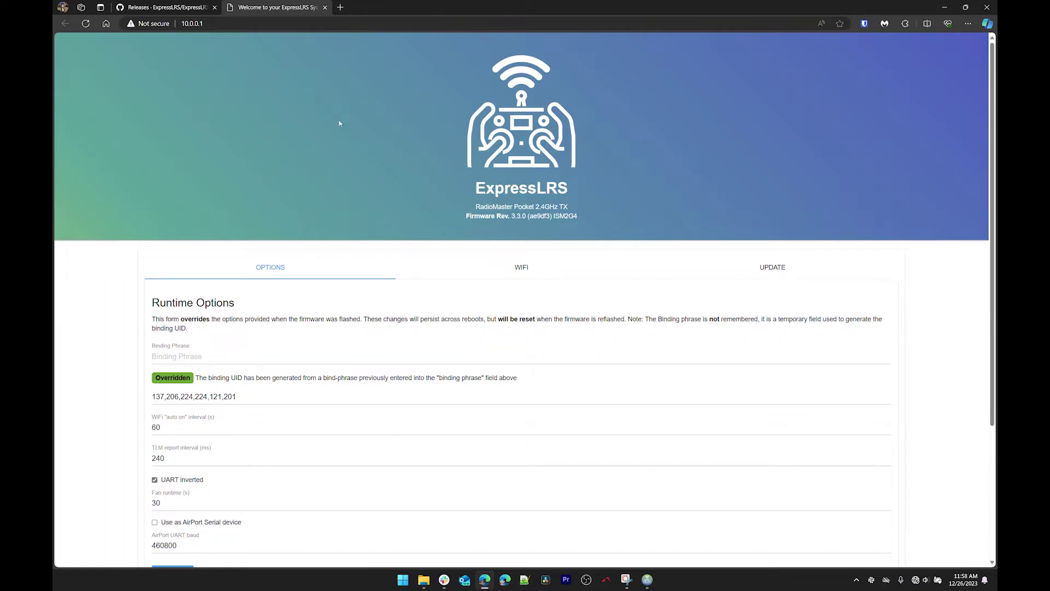
On the 10.0.0.1 ExpressLRS page in Edge, switch to the UPDATE tab.
click(240, 24)
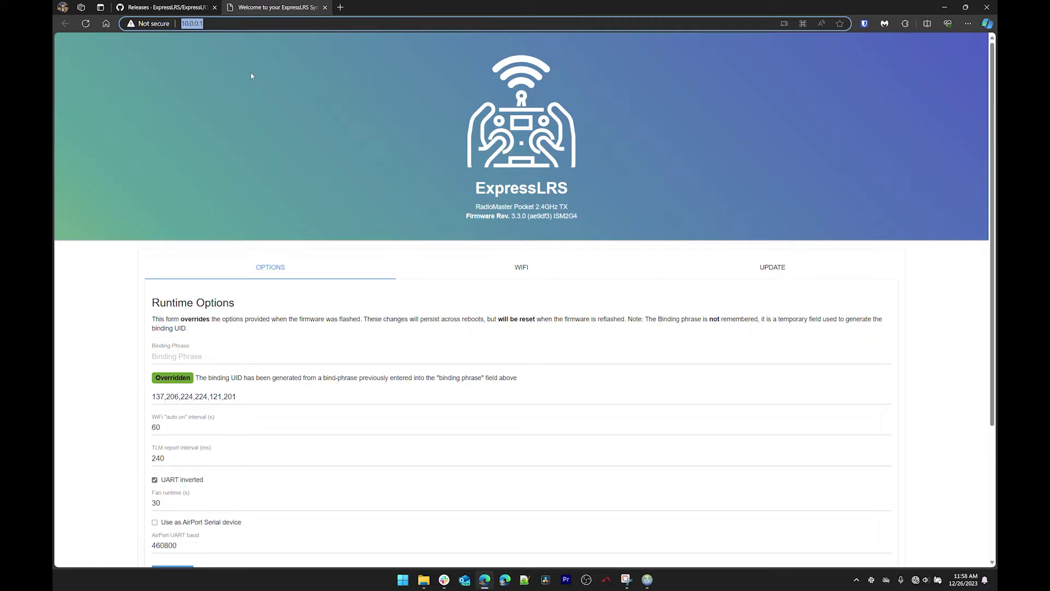
click(170, 243)
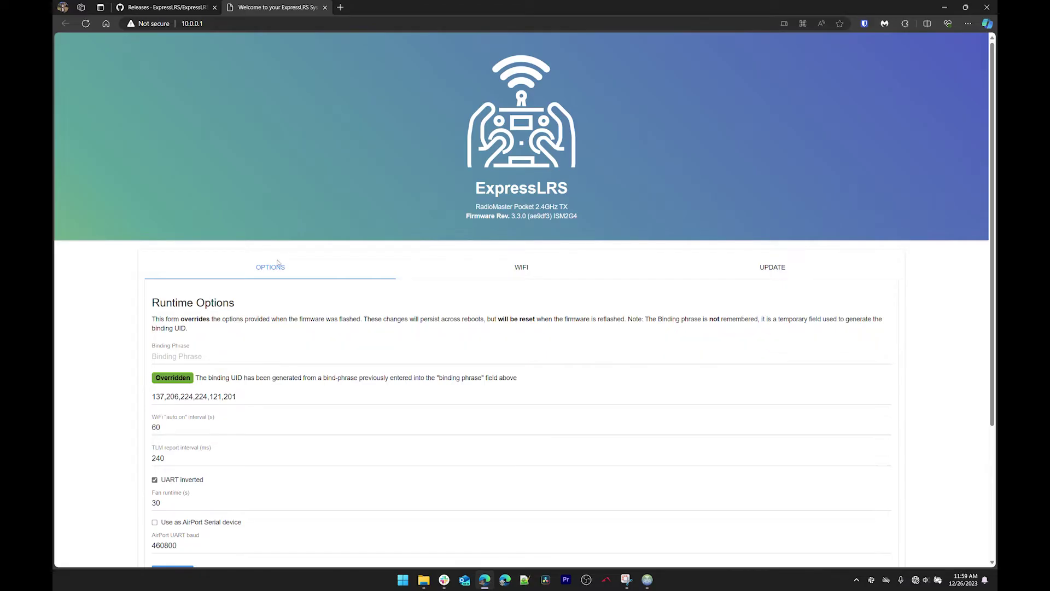
click(768, 268)
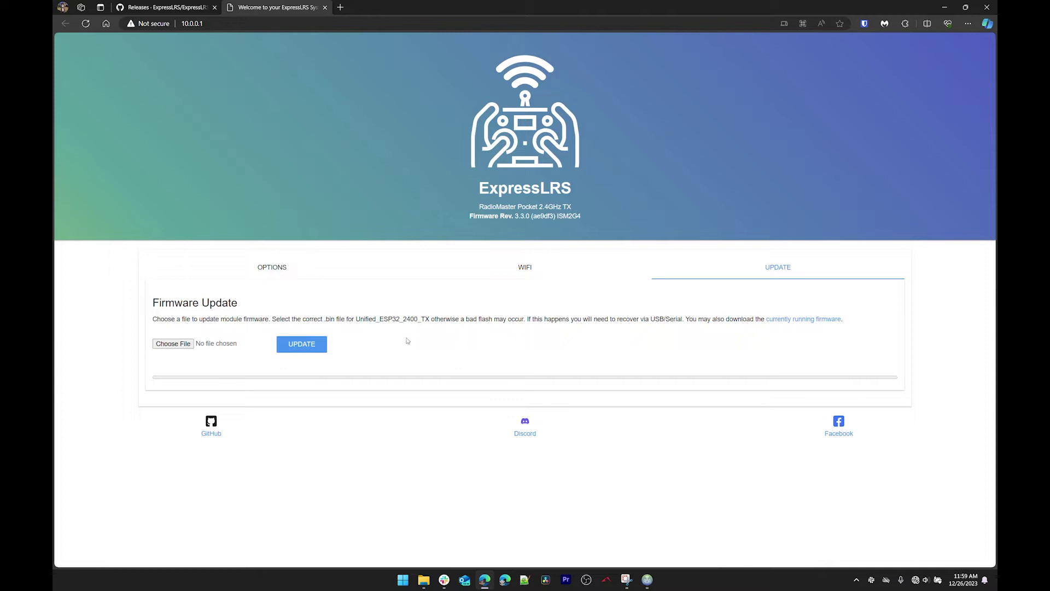
Choose firmware.bin from the Desktop and upload it to the transmitter with UPDATE.
click(174, 344)
click(89, 89)
click(163, 76)
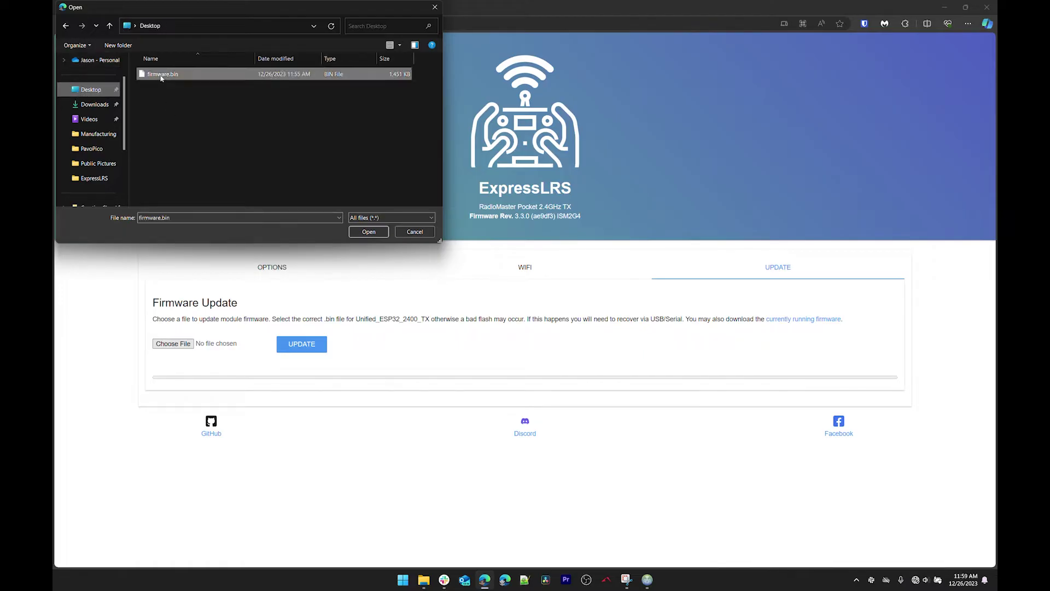
click(369, 230)
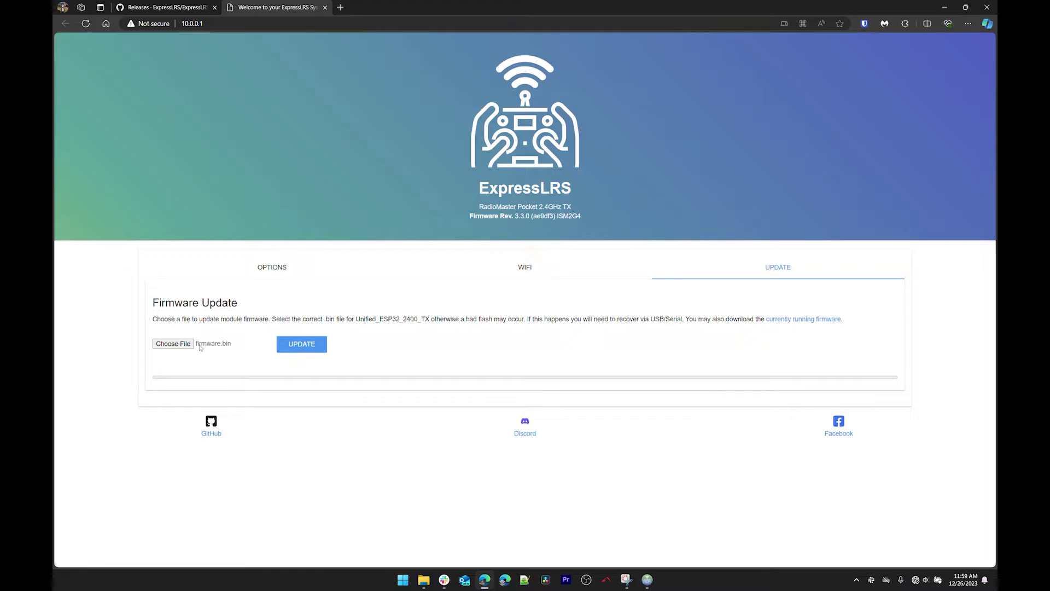
click(300, 345)
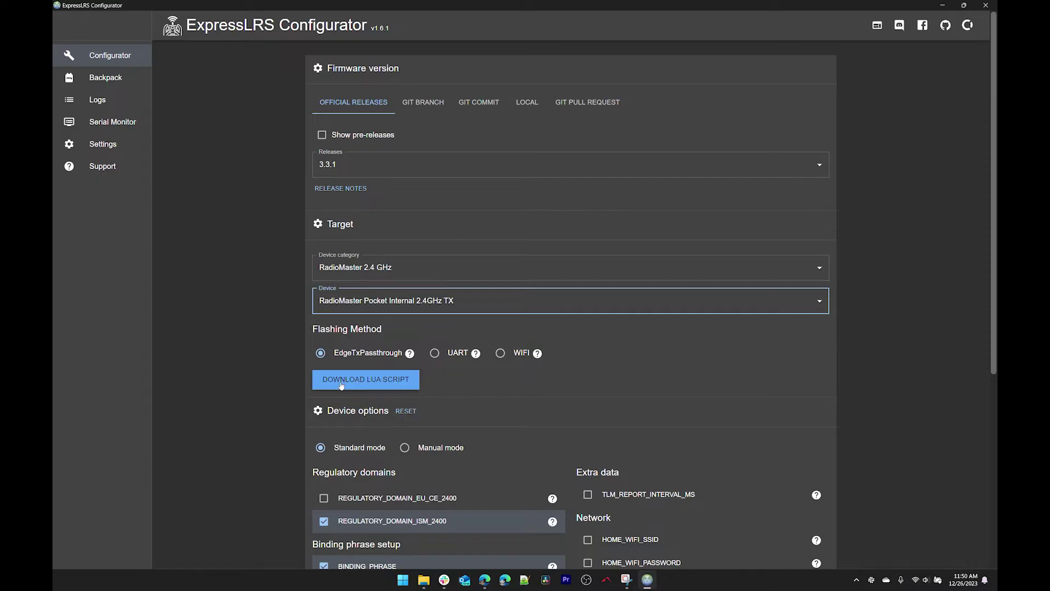
Download the 3.3.1 elrsV3.lua script and save it into the Downloads folder.
click(362, 383)
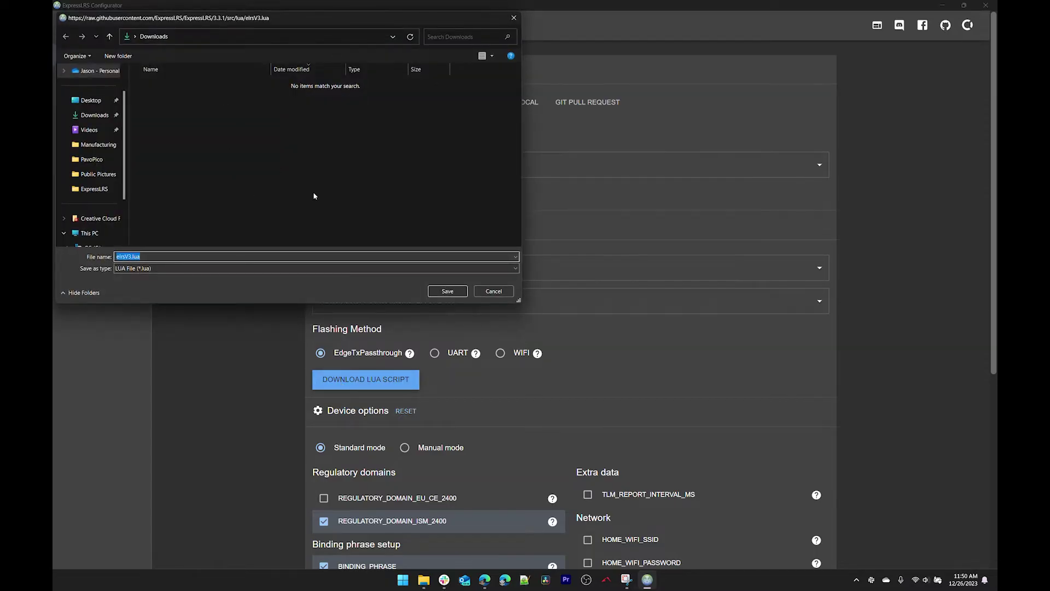
click(443, 288)
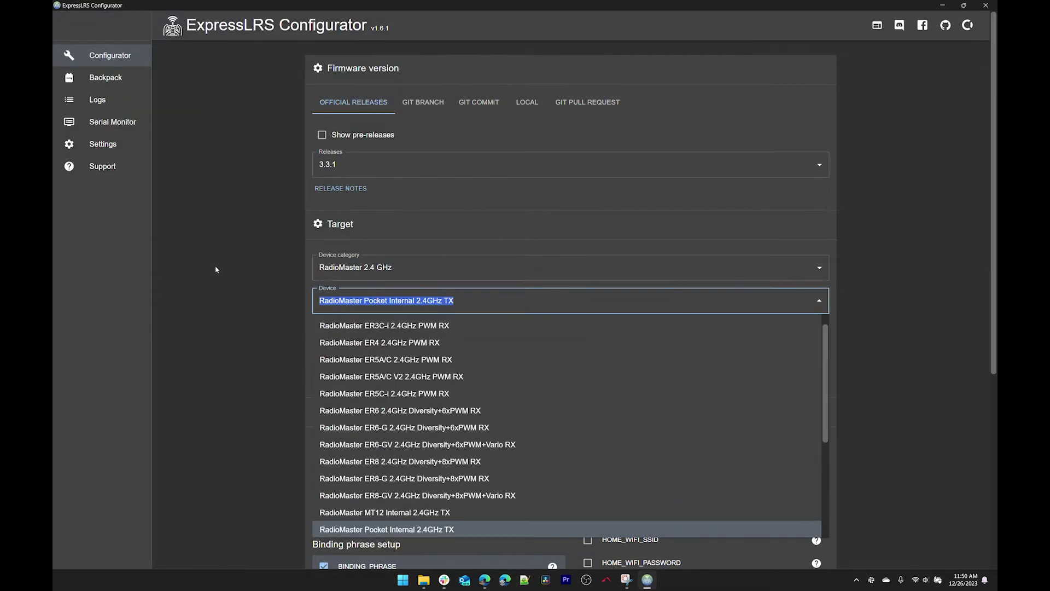
click(233, 277)
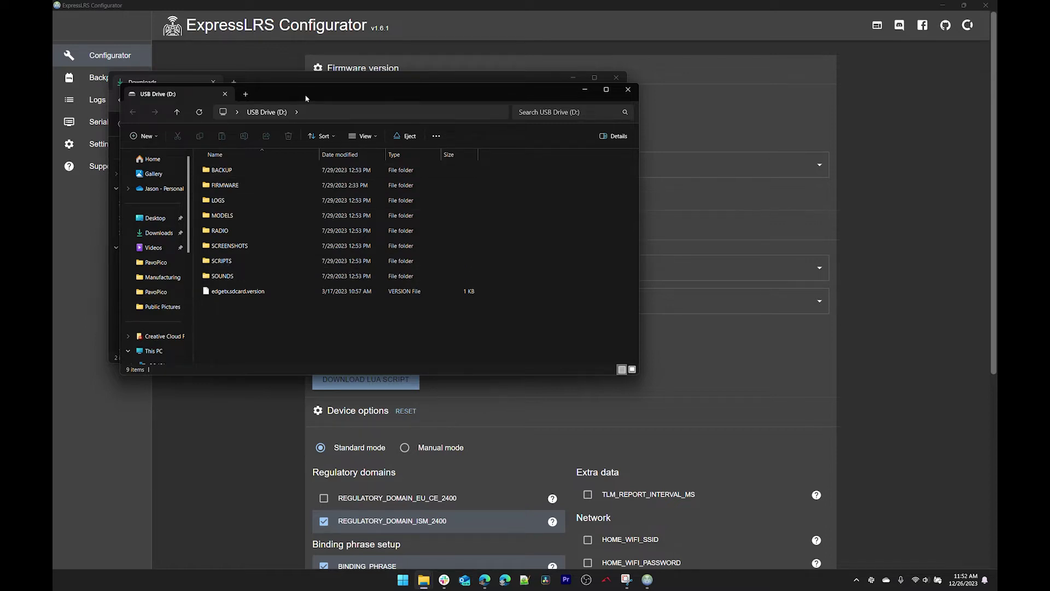
Open the SCRIPTS\TOOLS folder on USB Drive (D:).
drag(304, 95, 513, 145)
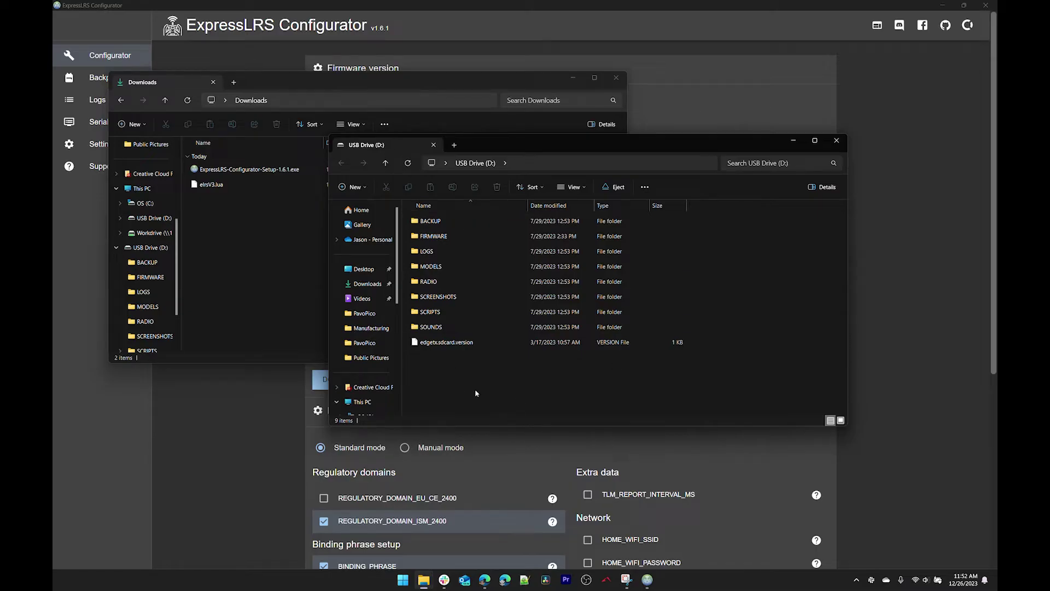
double_click(430, 313)
double_click(432, 267)
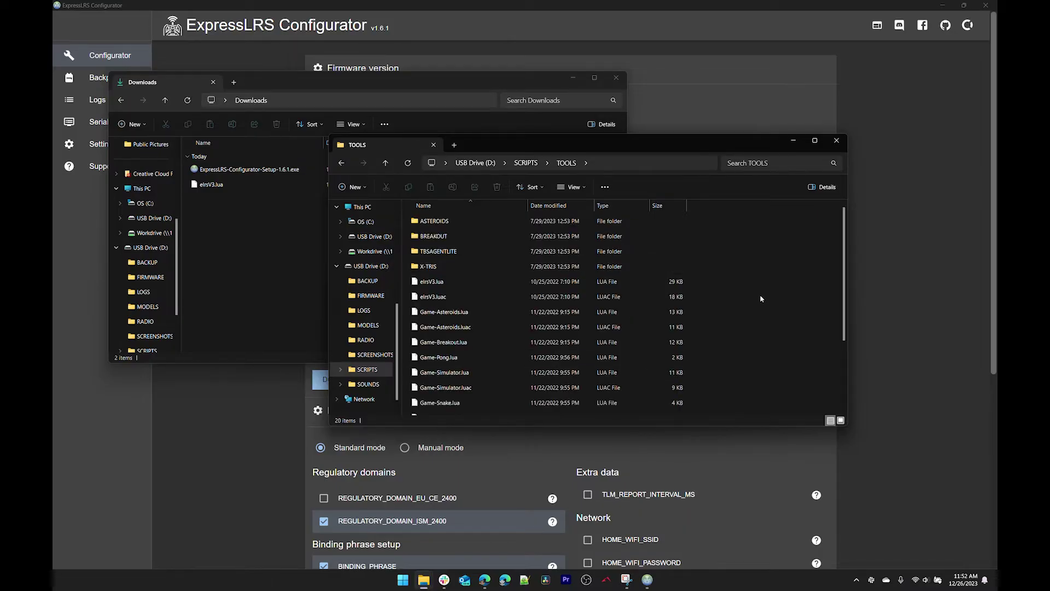
Copy elrsV3.lua from Downloads into TOOLS, replacing the old copy, then close the folder.
click(490, 127)
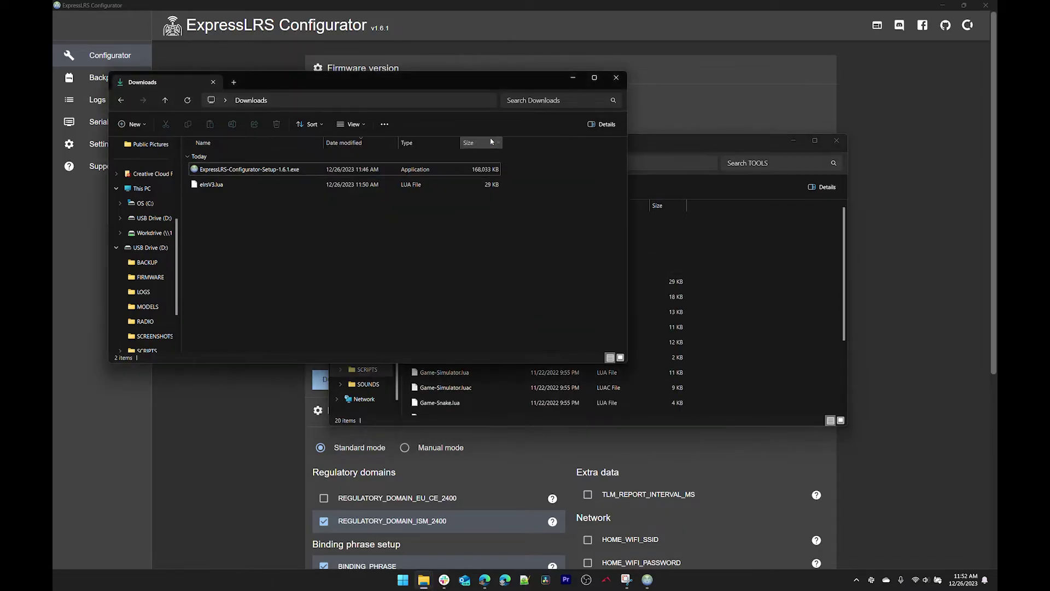
drag(468, 78, 367, 51)
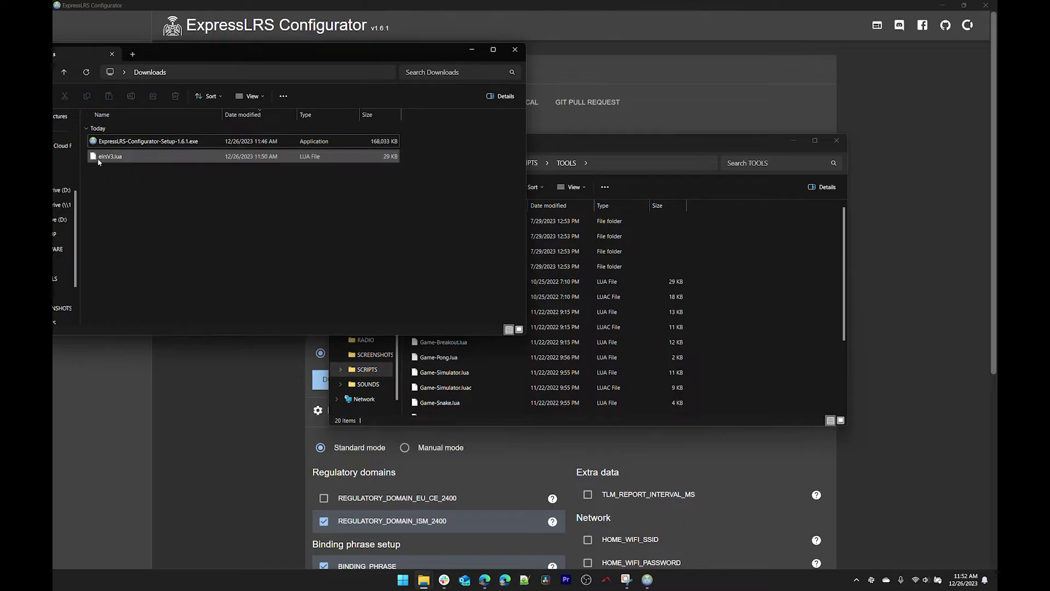
click(111, 158)
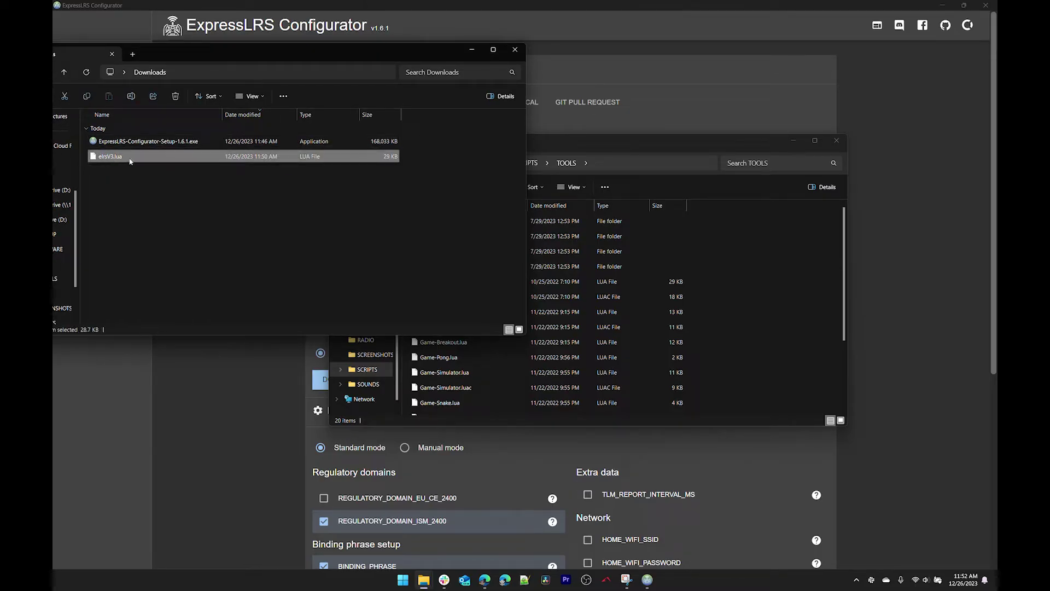
drag(111, 160, 764, 343)
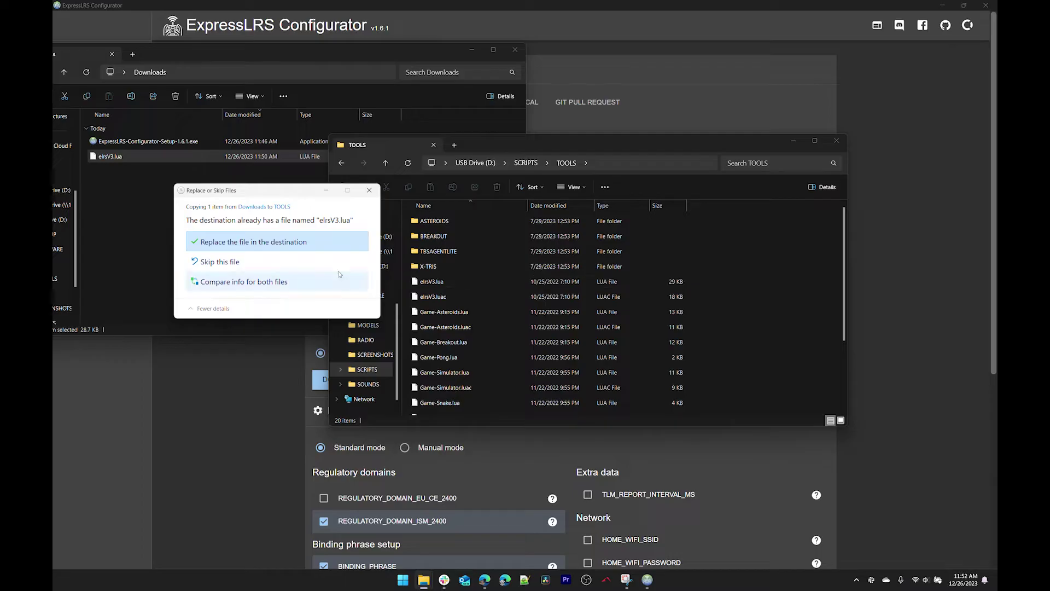
click(254, 242)
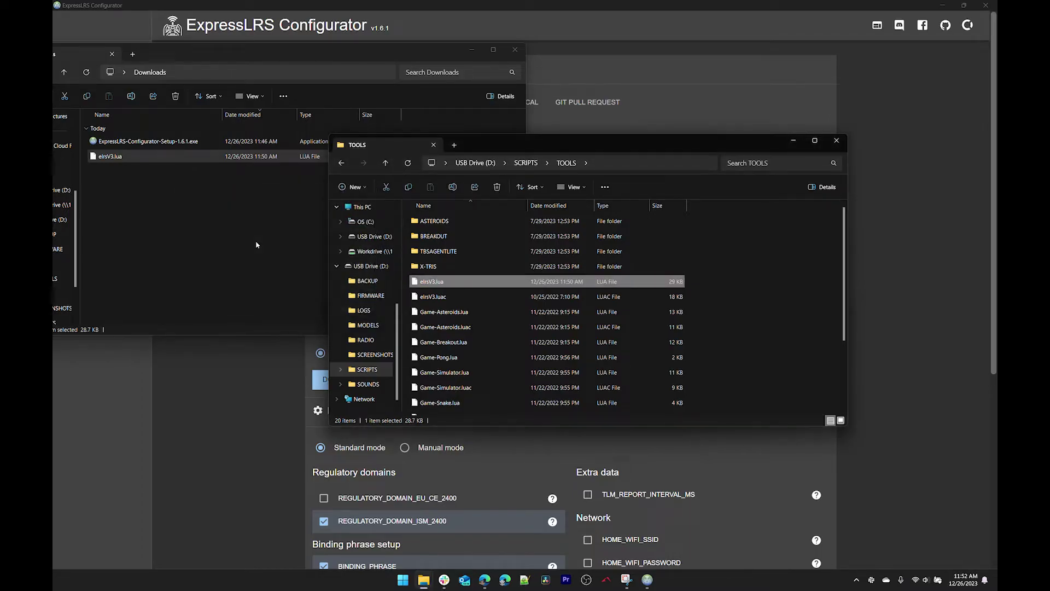
click(837, 144)
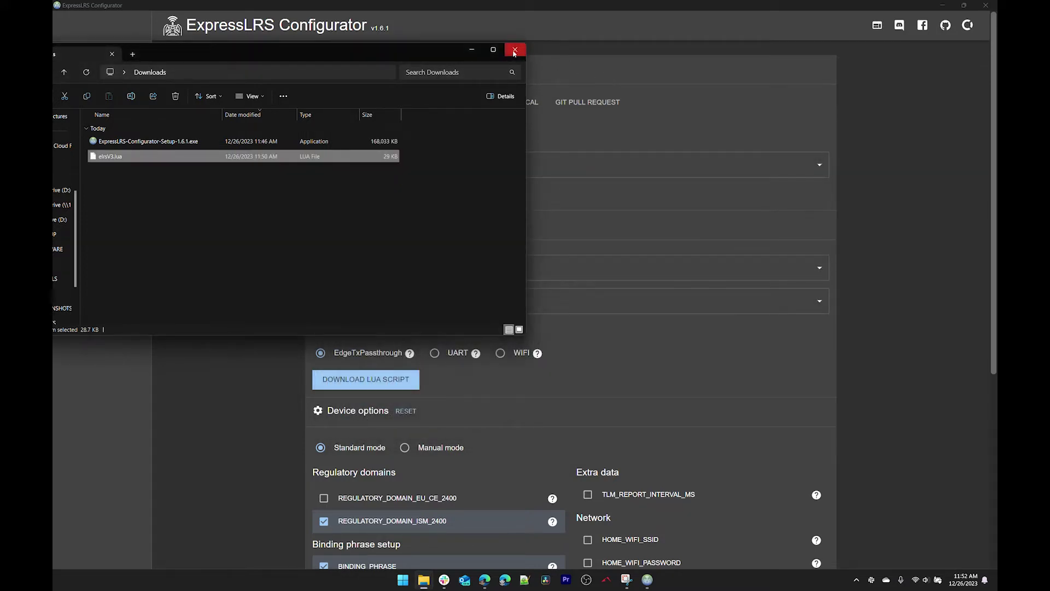